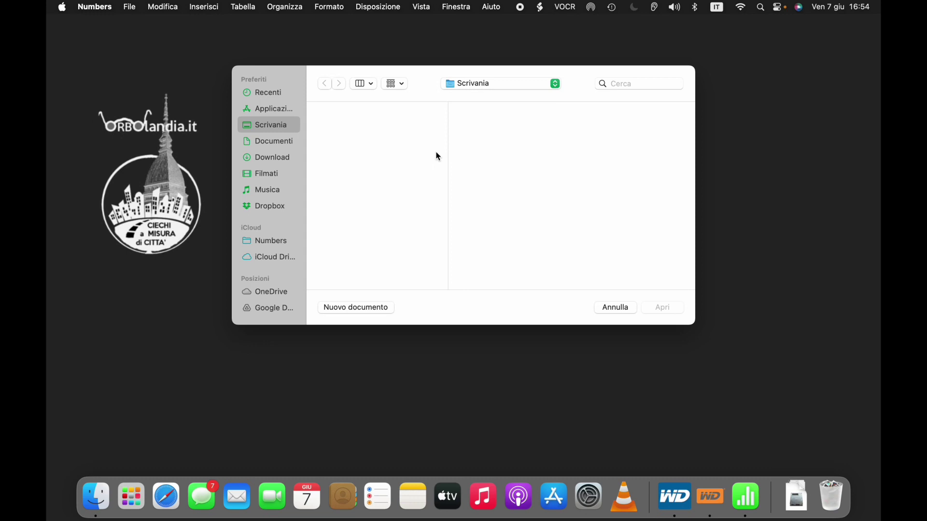
# Step: Create a new spreadsheet from the blank Vuoto template in the Di base group
pyautogui.press('super+n')
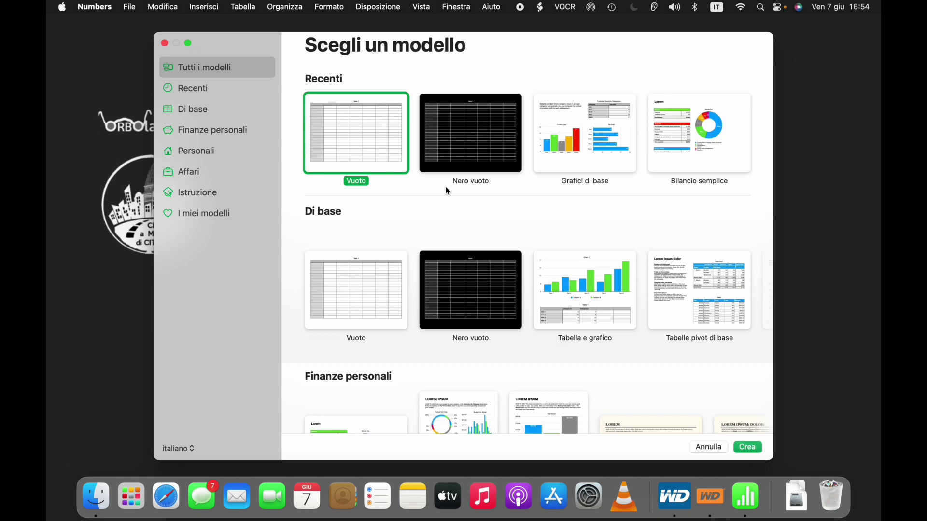
pyautogui.click(356, 316)
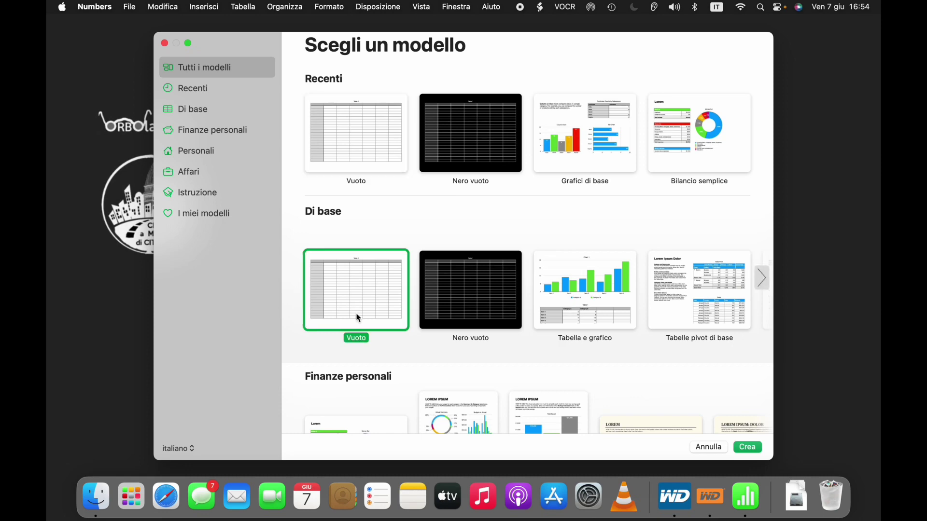
pyautogui.doubleClick(357, 317)
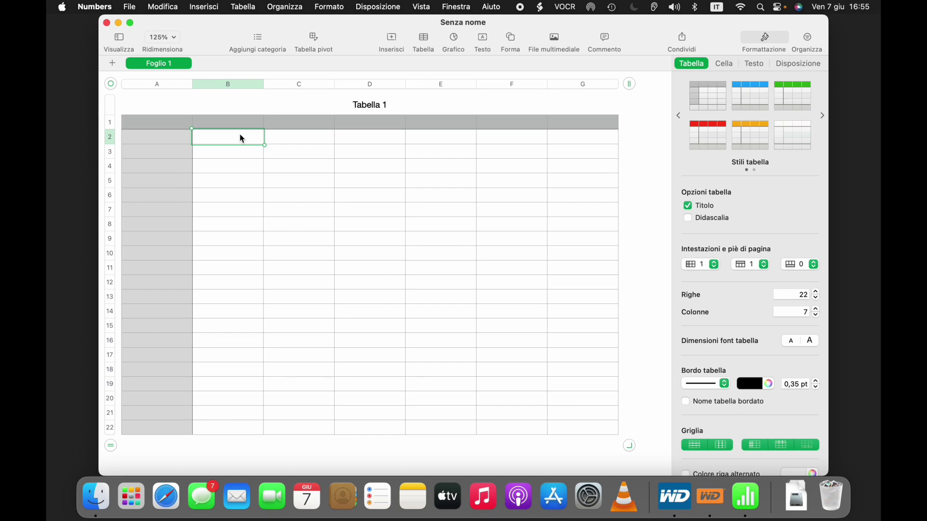
# Step: Enter 3 in cell B2 and 2 in cell B3 of the blank table
pyautogui.click(313, 139)
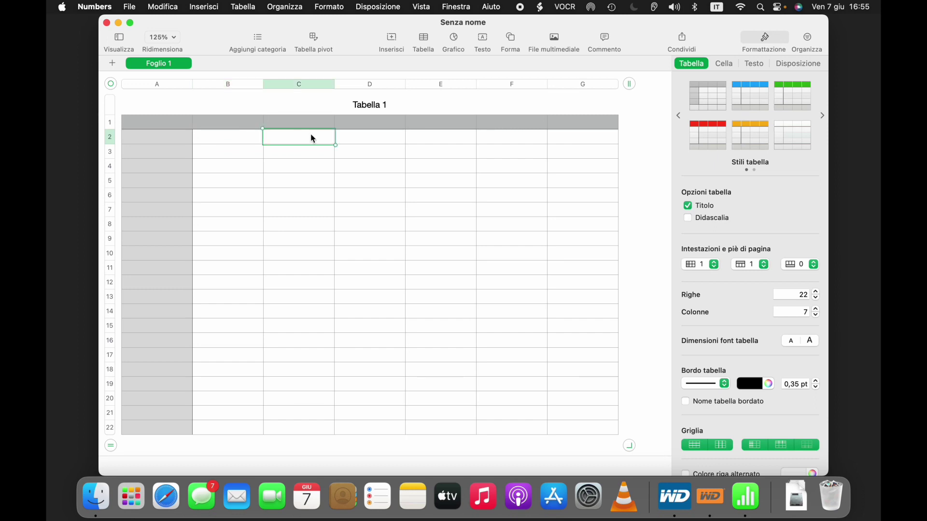
pyautogui.click(242, 139)
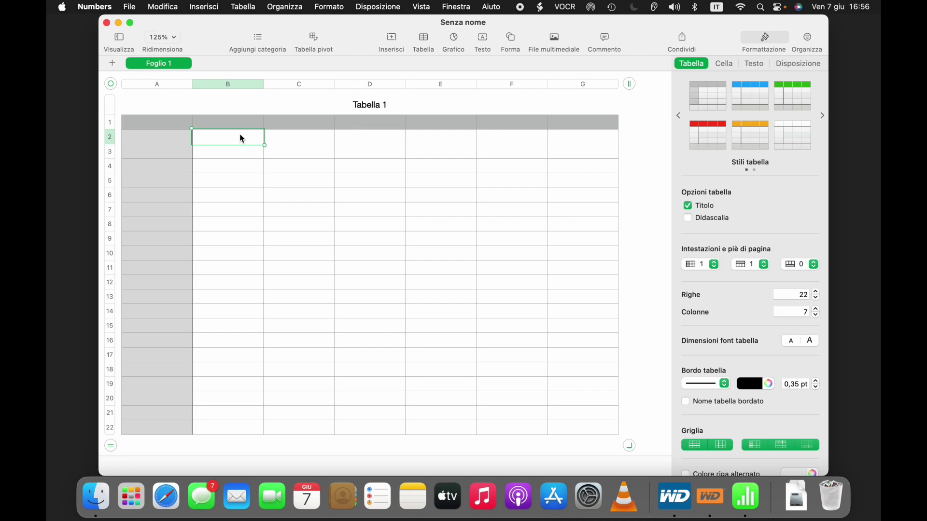
pyautogui.write('3')
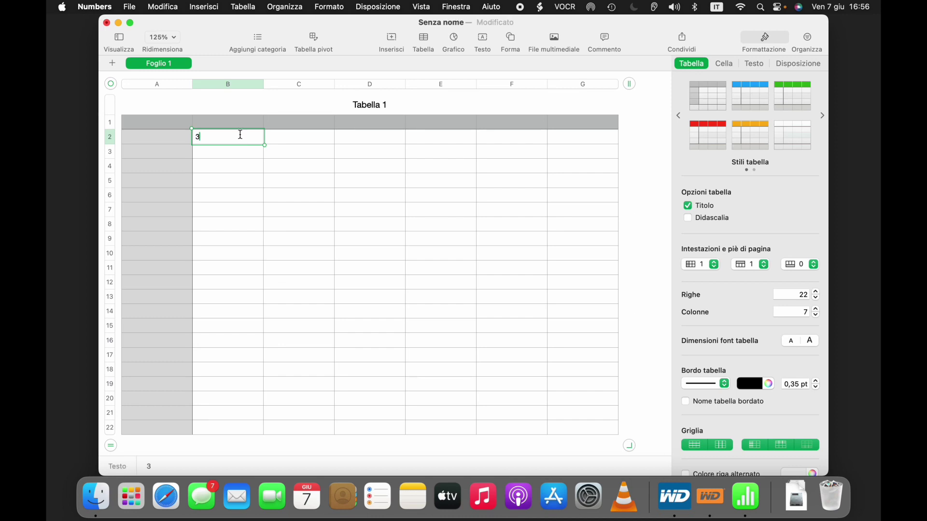
pyautogui.click(242, 153)
pyautogui.click(243, 138)
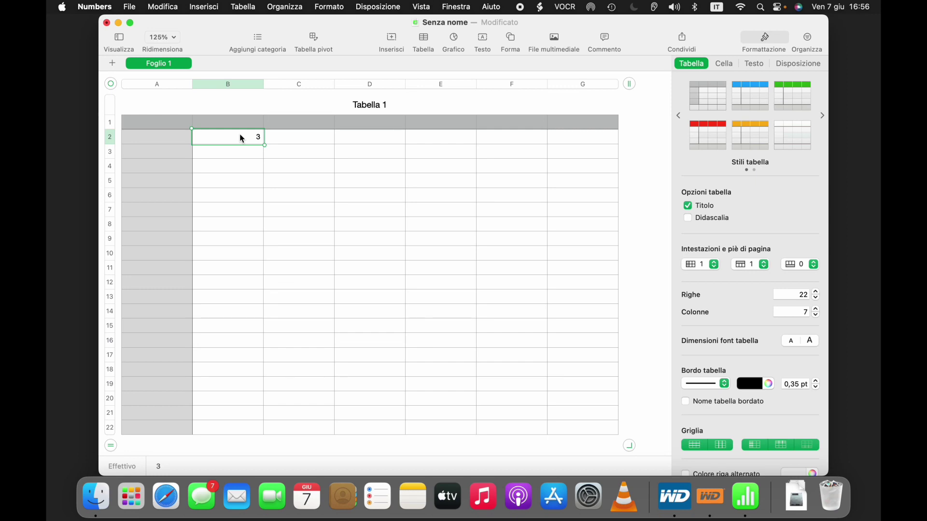
pyautogui.click(242, 153)
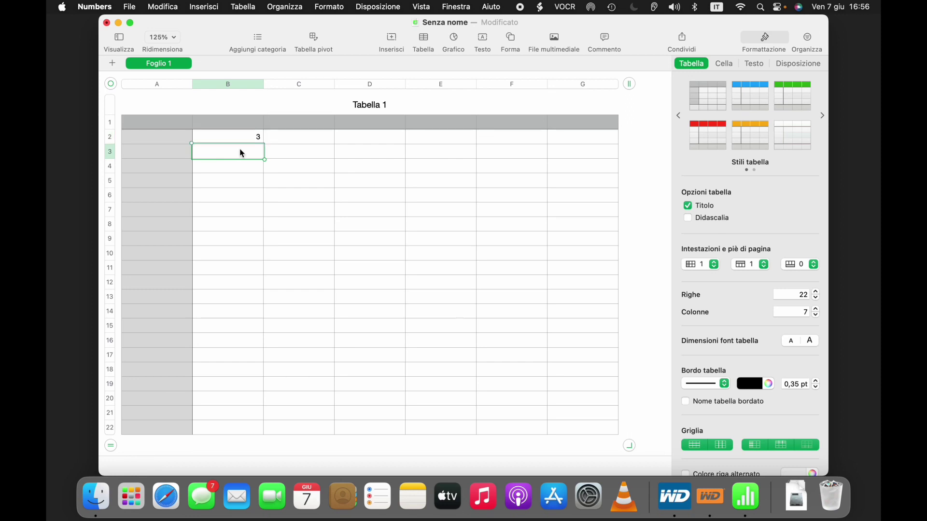
pyautogui.write('2')
pyautogui.press('Return')
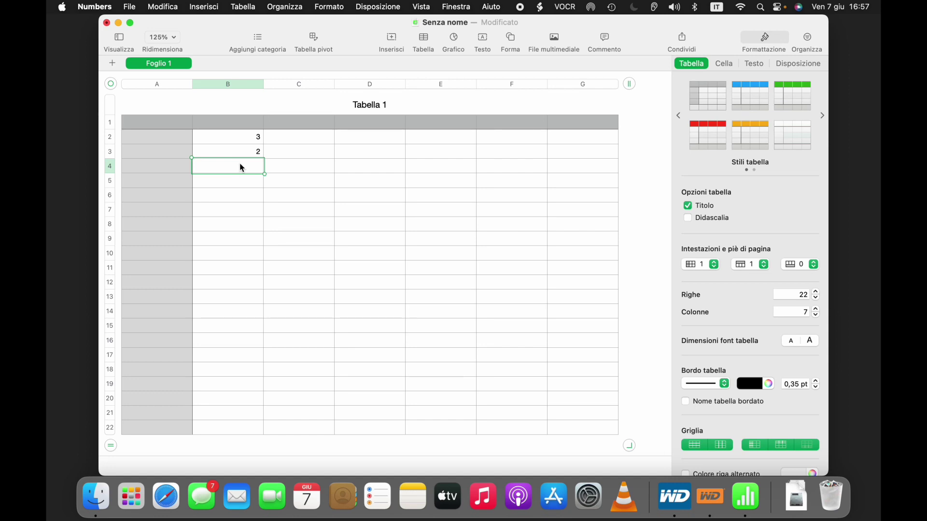
# Step: Add the formula =(B2+B3) in cell B4 and select that cell to review its formula
pyautogui.write('=')
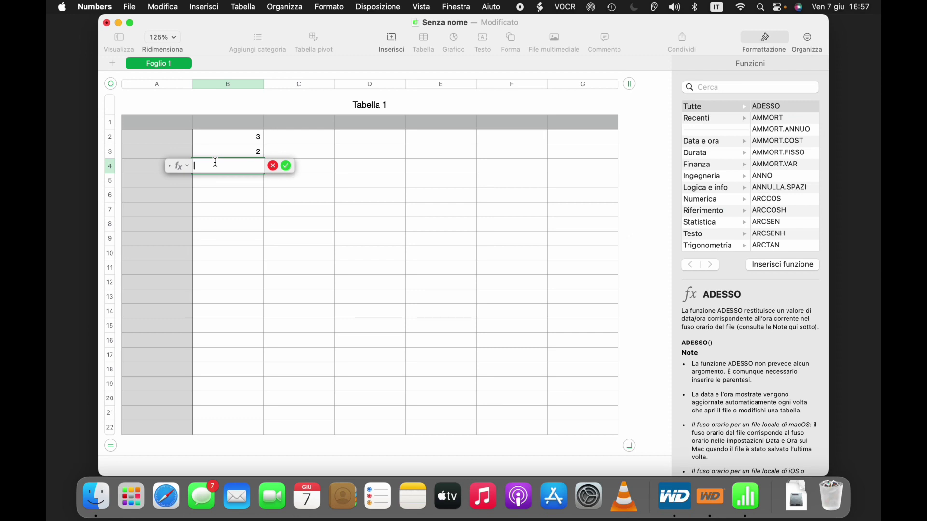
pyautogui.write('(')
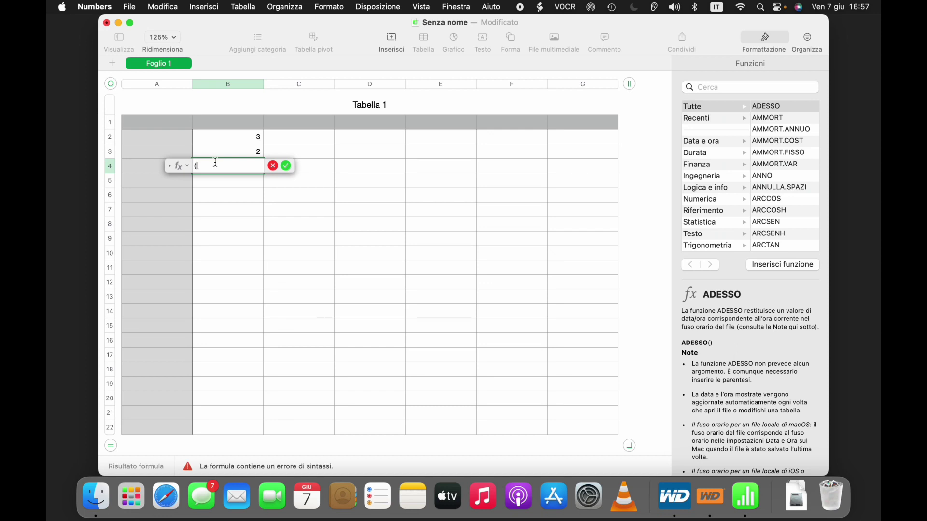
pyautogui.write('B')
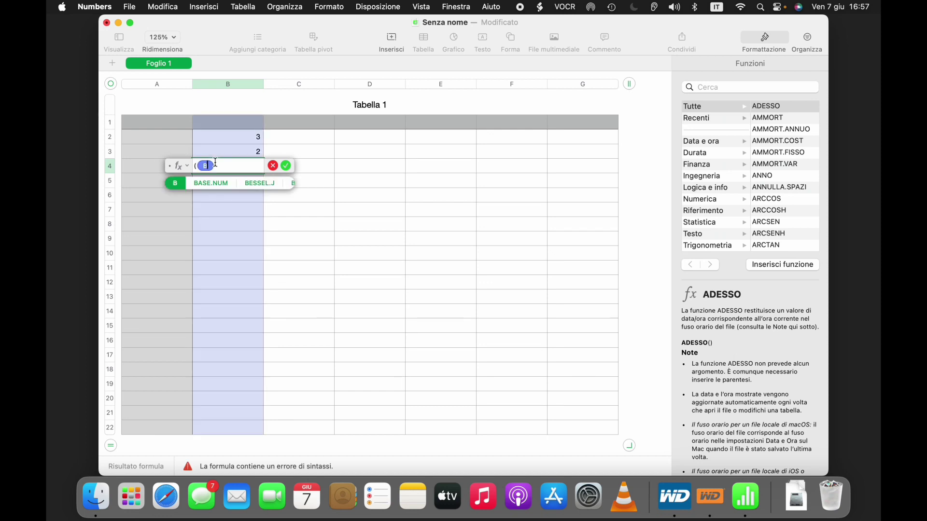
pyautogui.write('2')
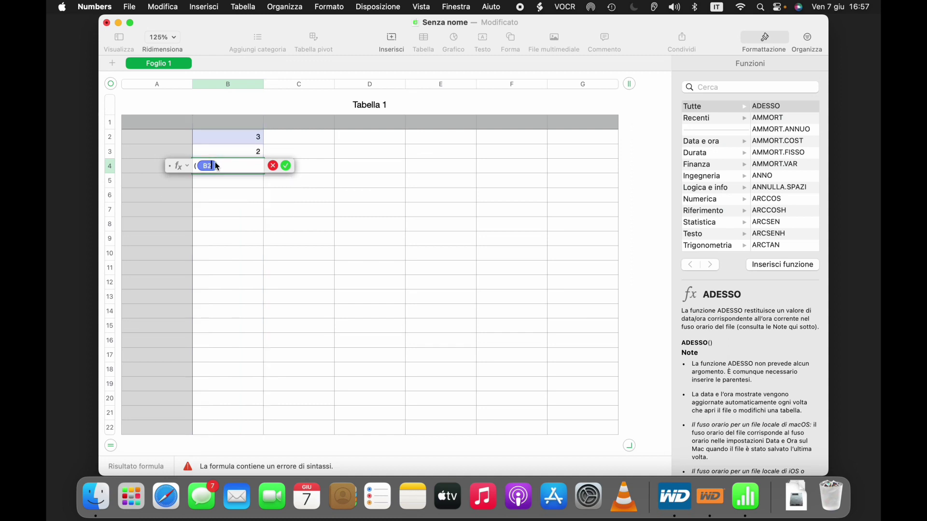
pyautogui.write('+')
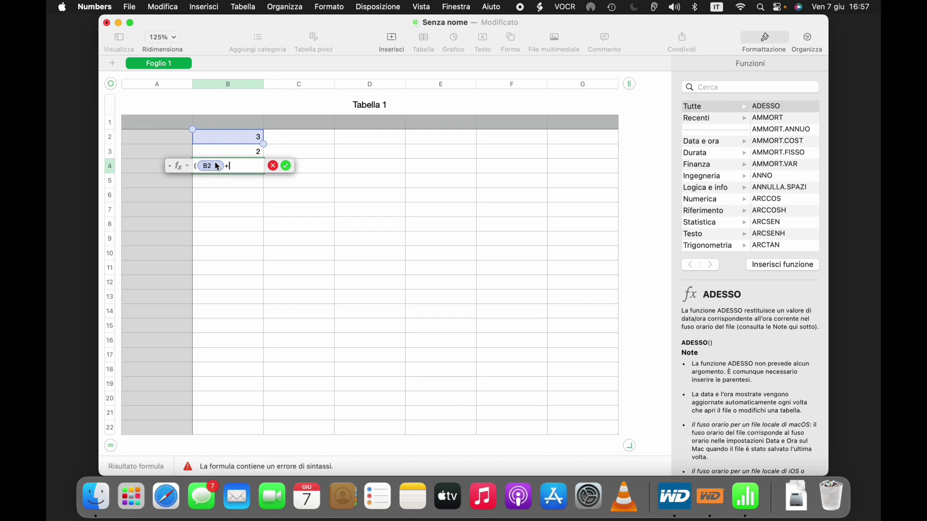
pyautogui.write('B')
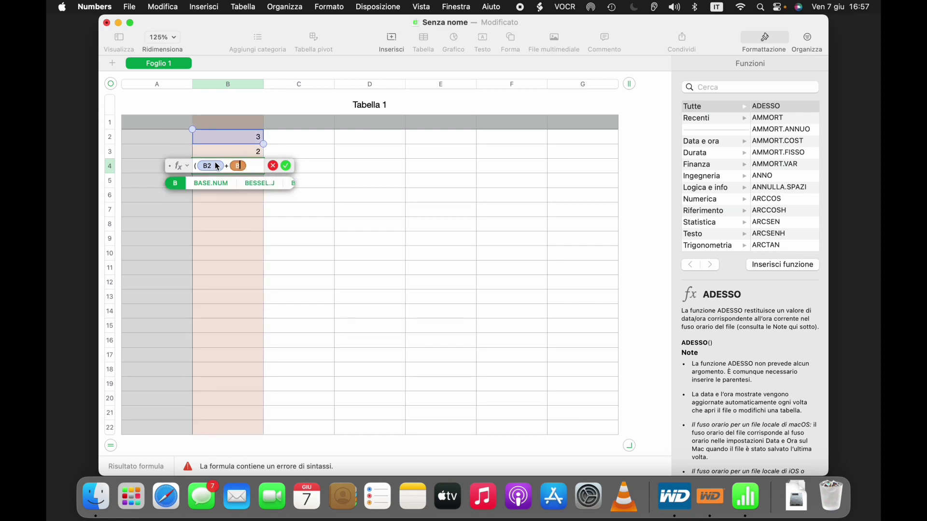
pyautogui.write('3')
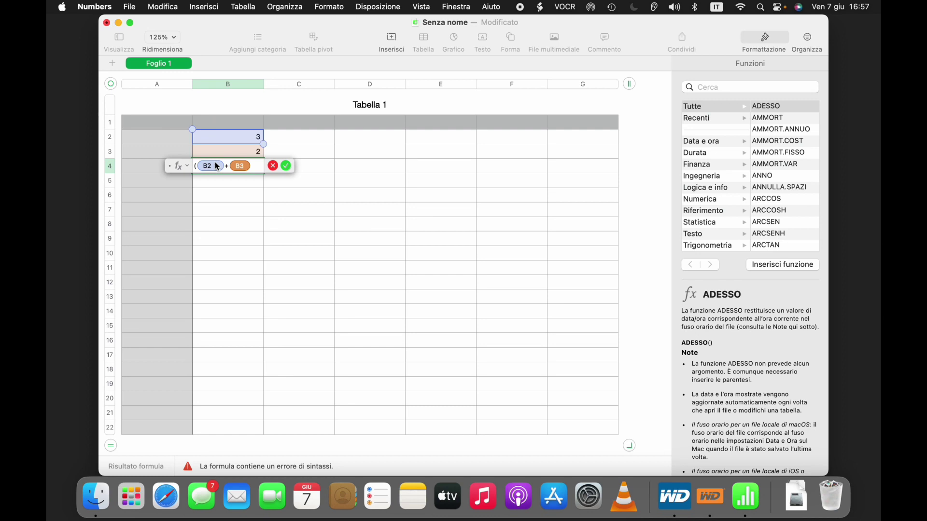
pyautogui.write(')')
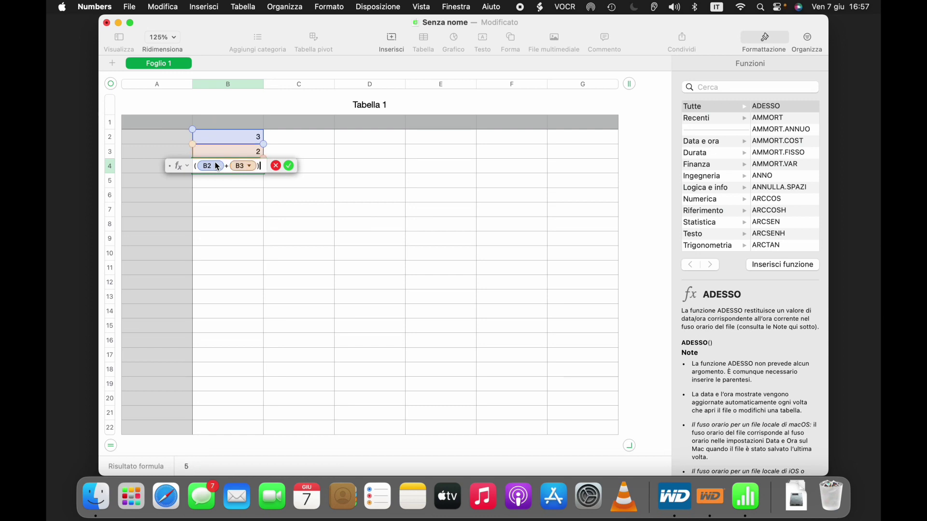
pyautogui.press('Return')
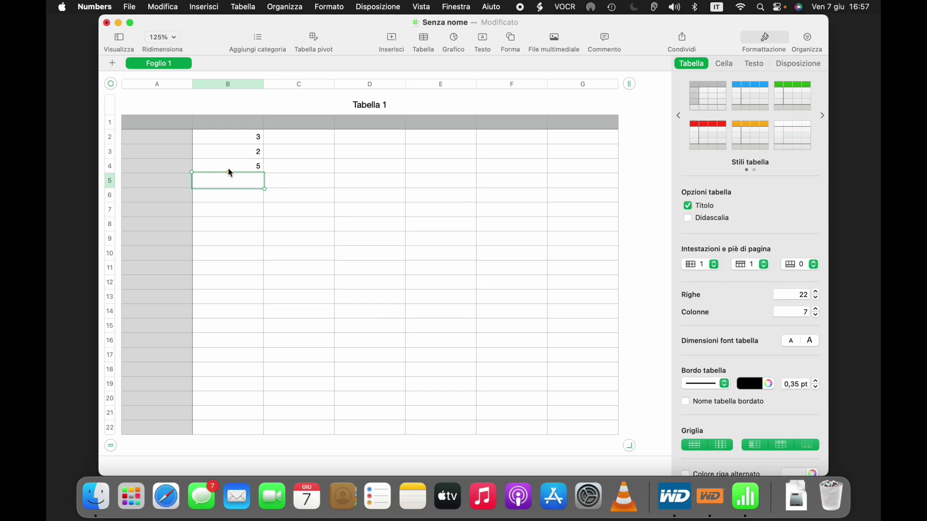
pyautogui.click(239, 167)
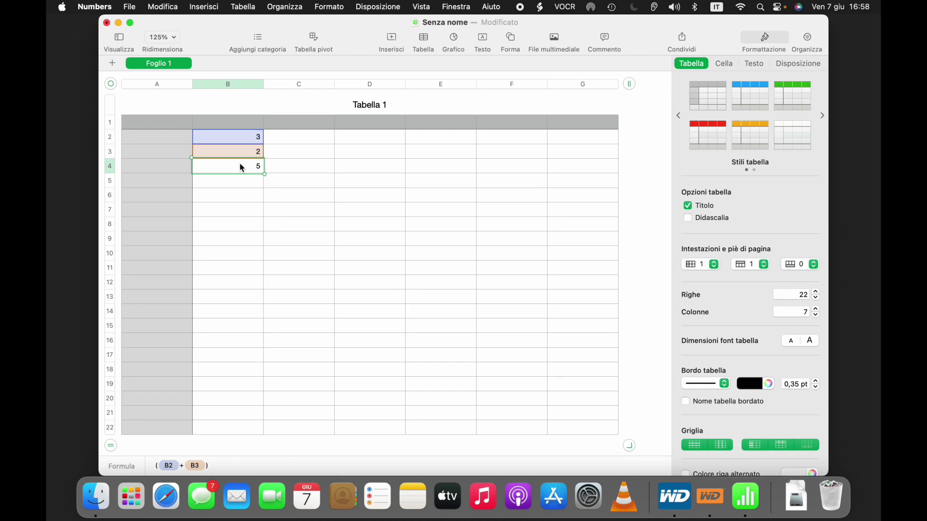
# Step: Add the formula =(B2*B3) in cell B5 and select that cell to review its formula
pyautogui.press('Return')
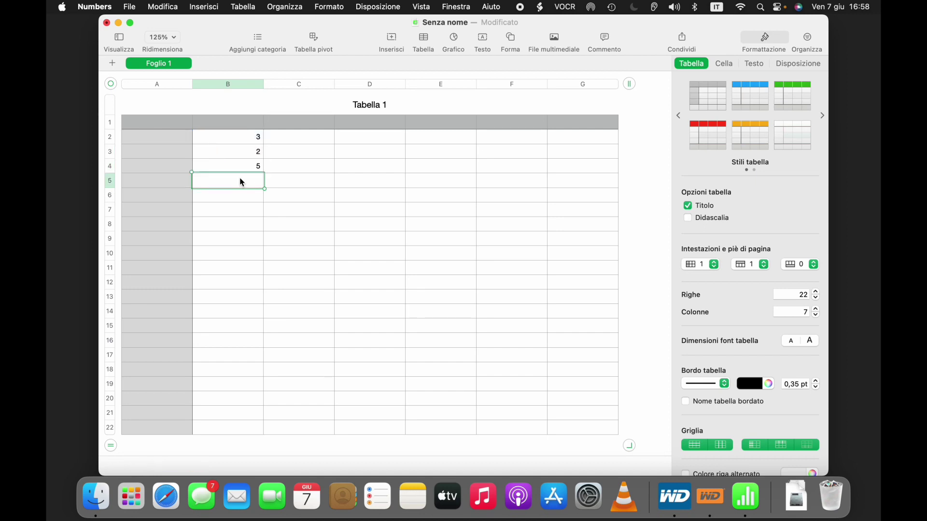
pyautogui.write('=')
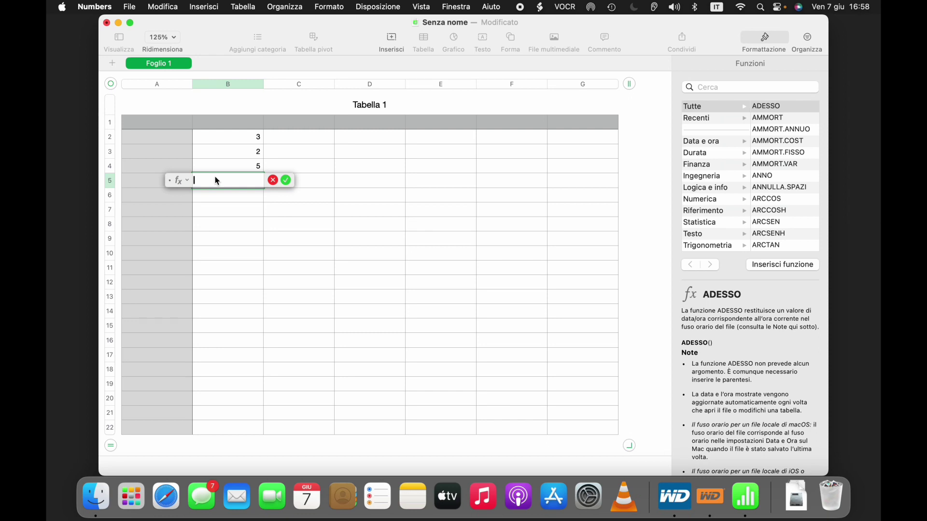
pyautogui.write('(')
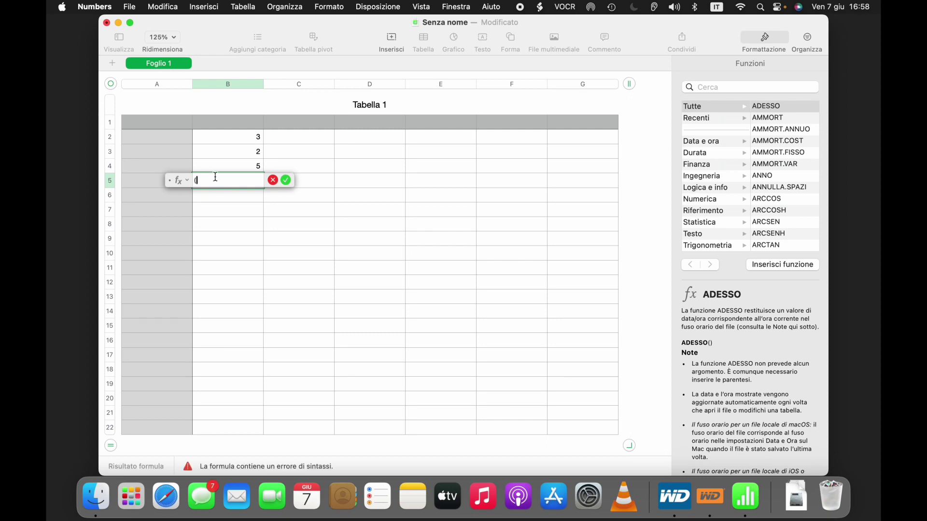
pyautogui.write('B')
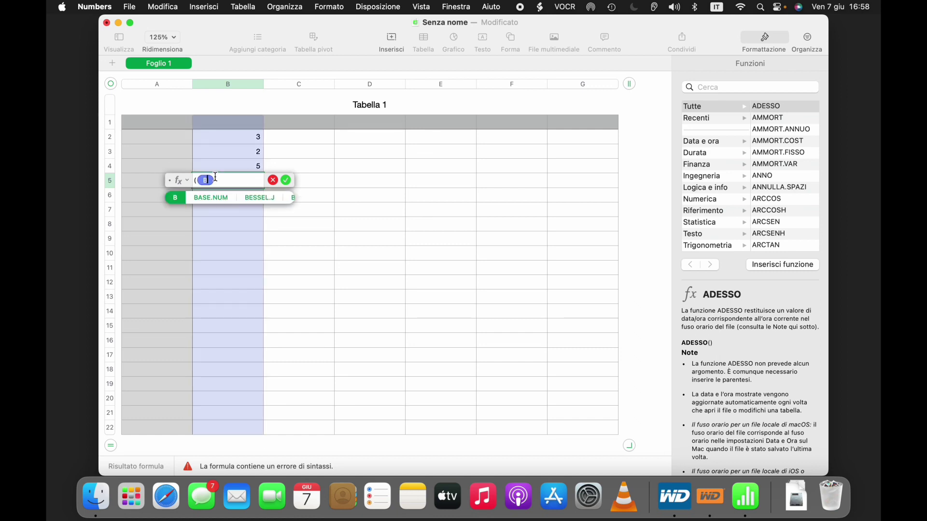
pyautogui.write('2')
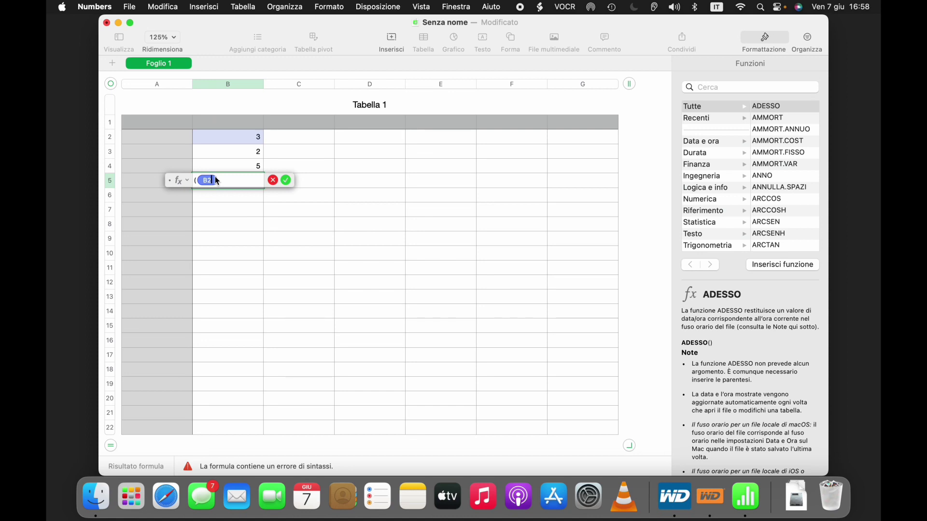
pyautogui.write('*')
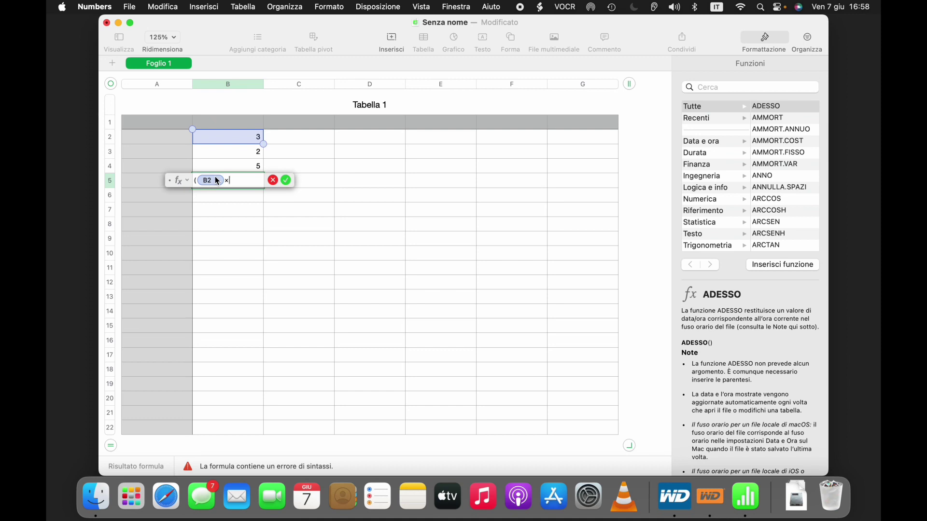
pyautogui.write('B')
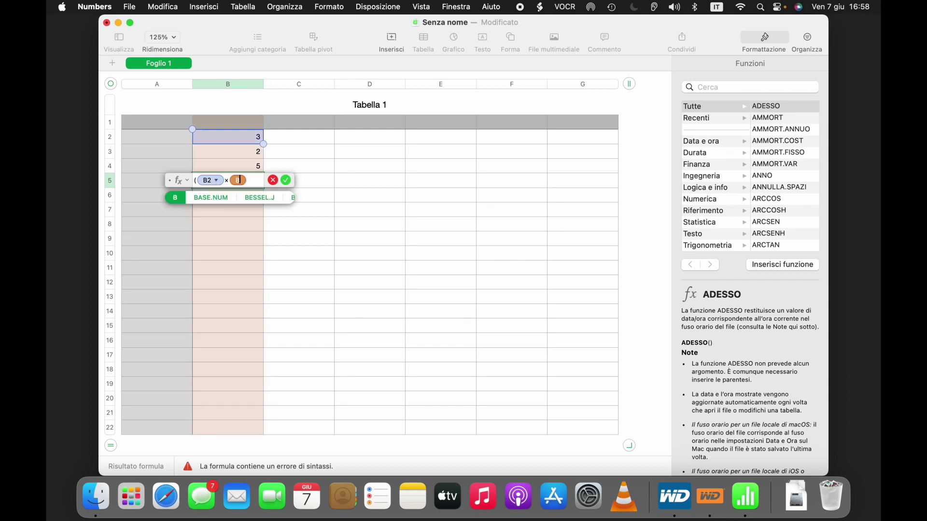
pyautogui.write('3')
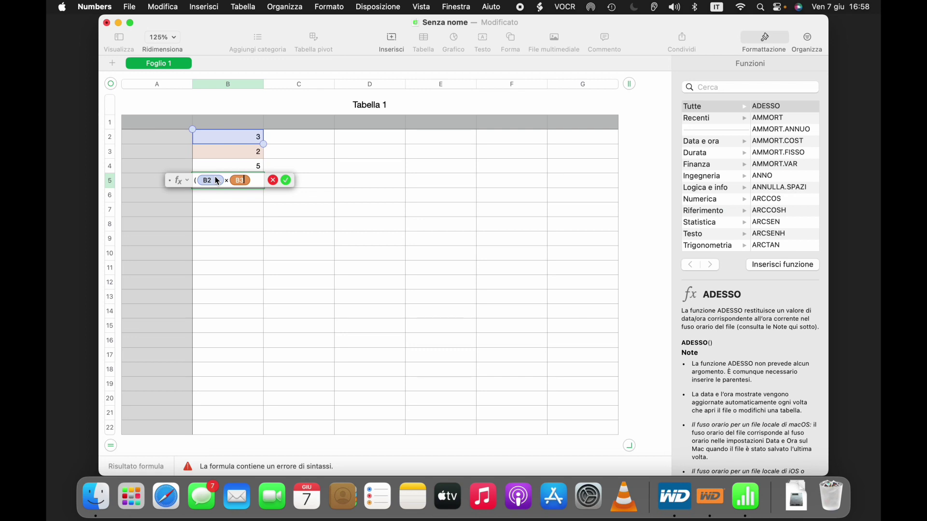
pyautogui.write(')')
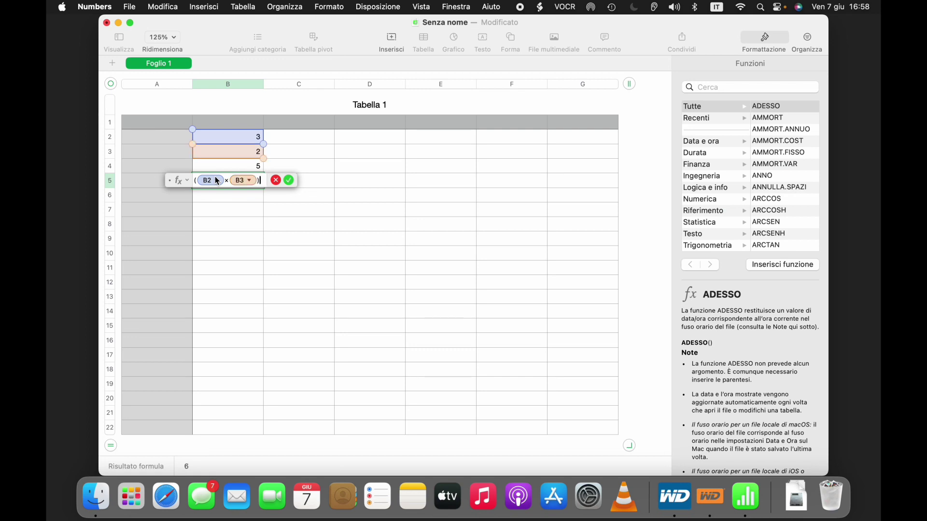
pyautogui.press('Return')
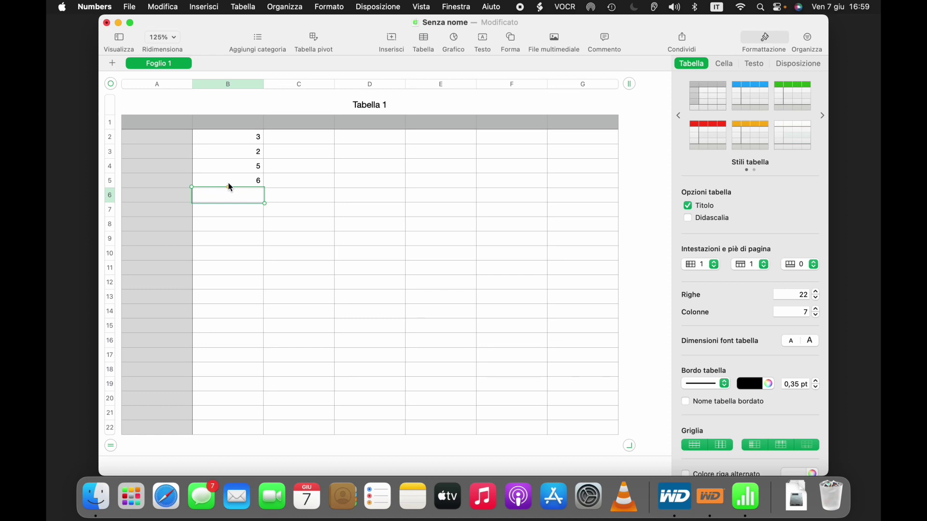
pyautogui.click(243, 182)
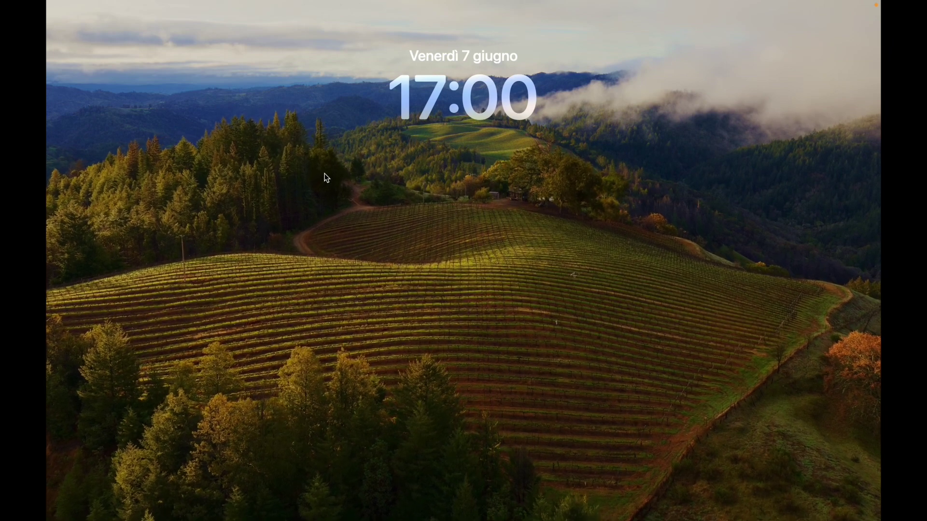
# Step: Close the untitled practice spreadsheet and discard it without saving
pyautogui.click(276, 197)
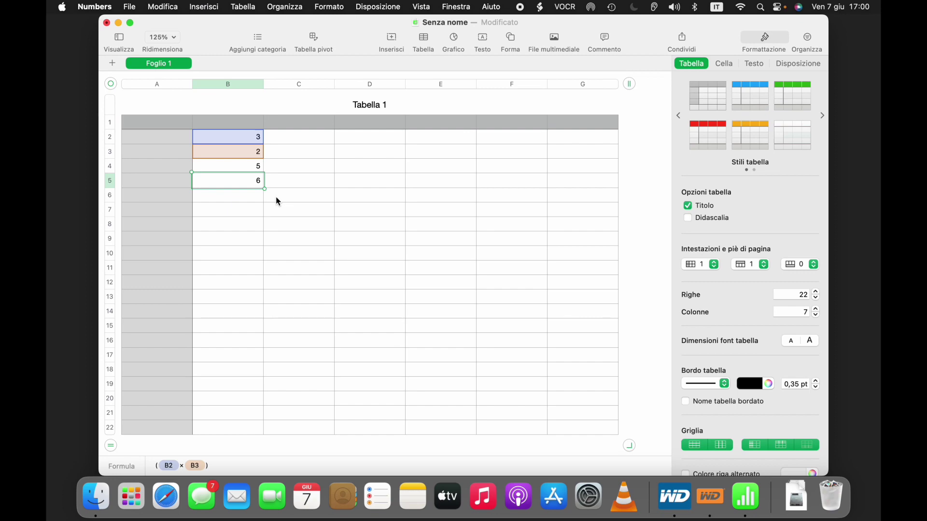
pyautogui.press('super+w')
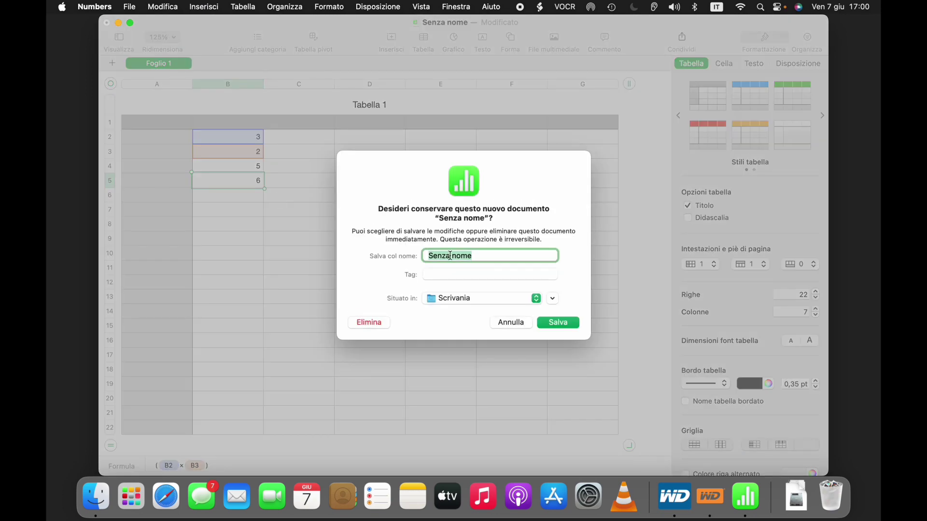
pyautogui.click(490, 275)
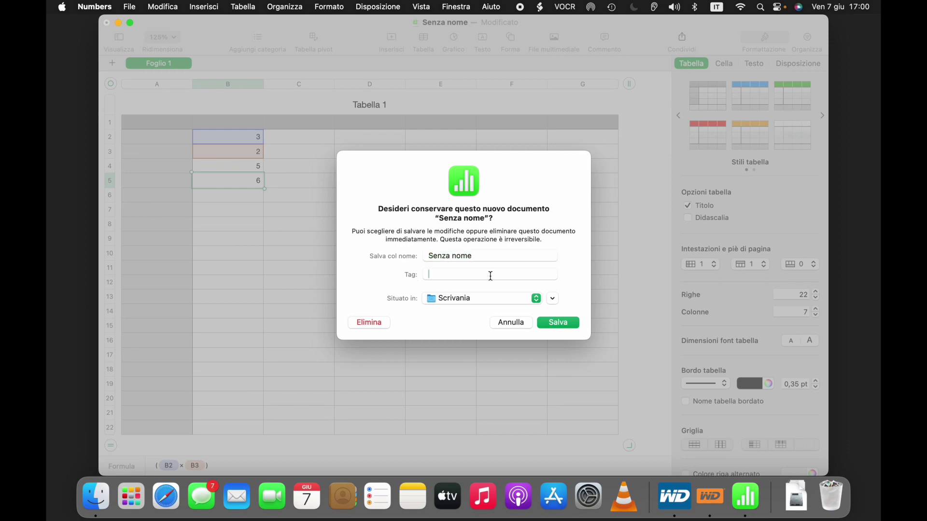
pyautogui.click(402, 297)
pyautogui.click(369, 323)
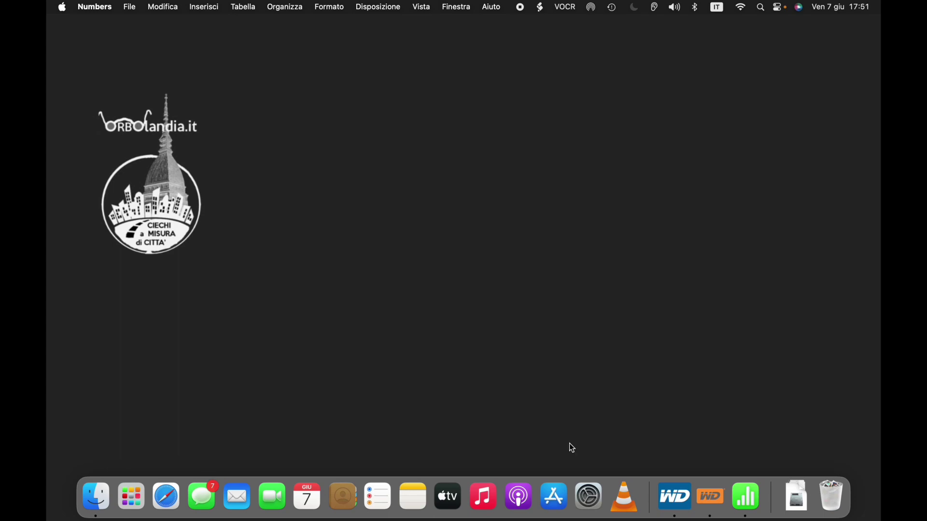
# Step: Open the Prospetto voti spreadsheet from the Fogli di Numbers folder in Documenti
pyautogui.press('super+o')
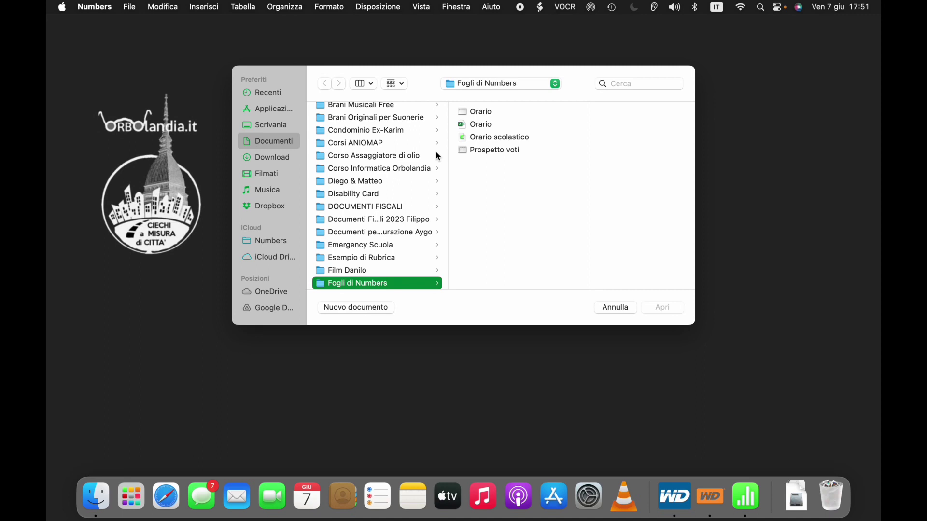
pyautogui.press('super+Up')
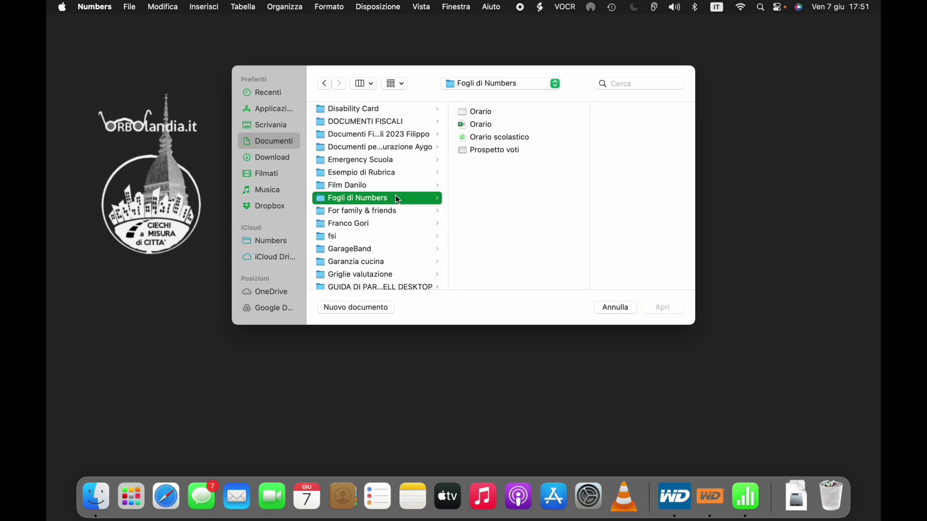
pyautogui.press('Right')
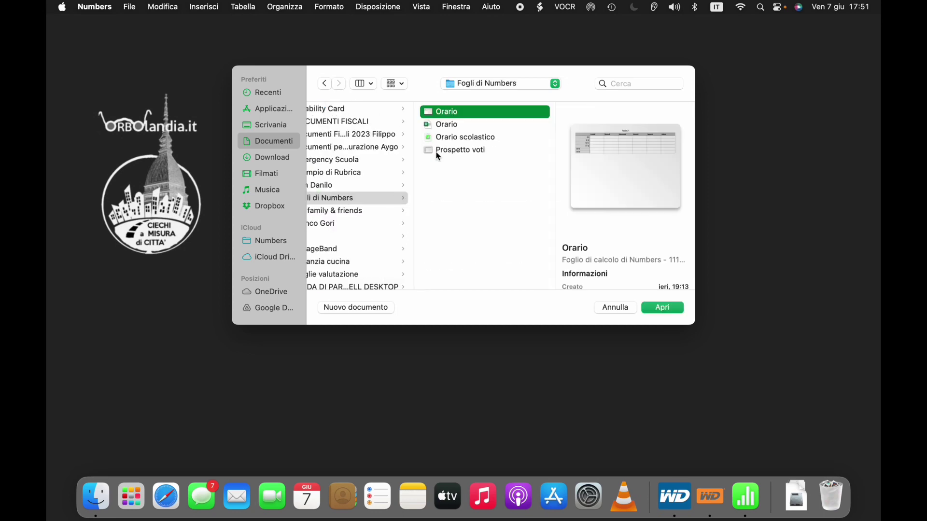
pyautogui.press('Down')
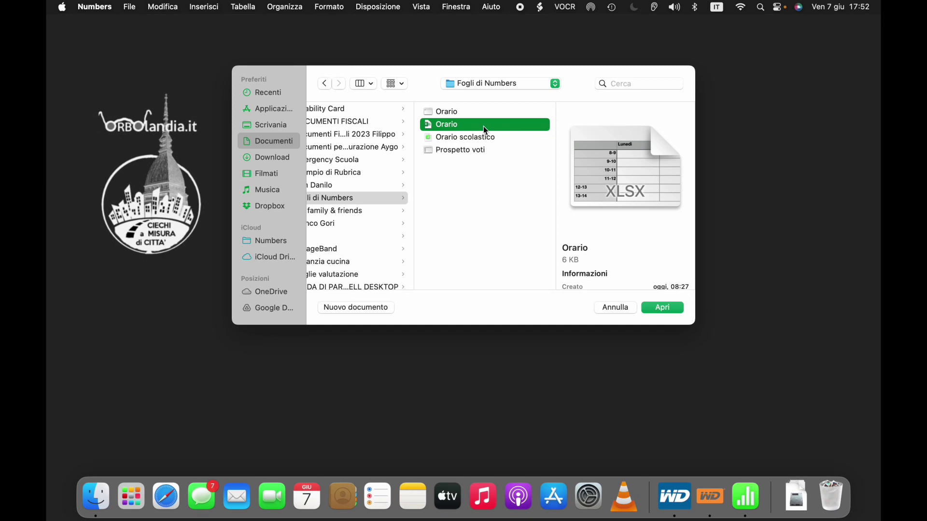
pyautogui.click(503, 134)
pyautogui.click(503, 147)
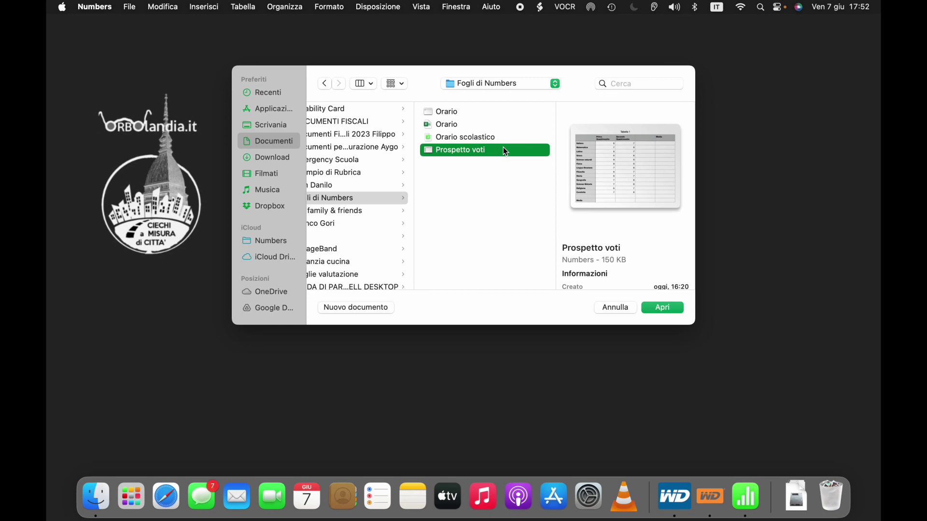
pyautogui.doubleClick(505, 151)
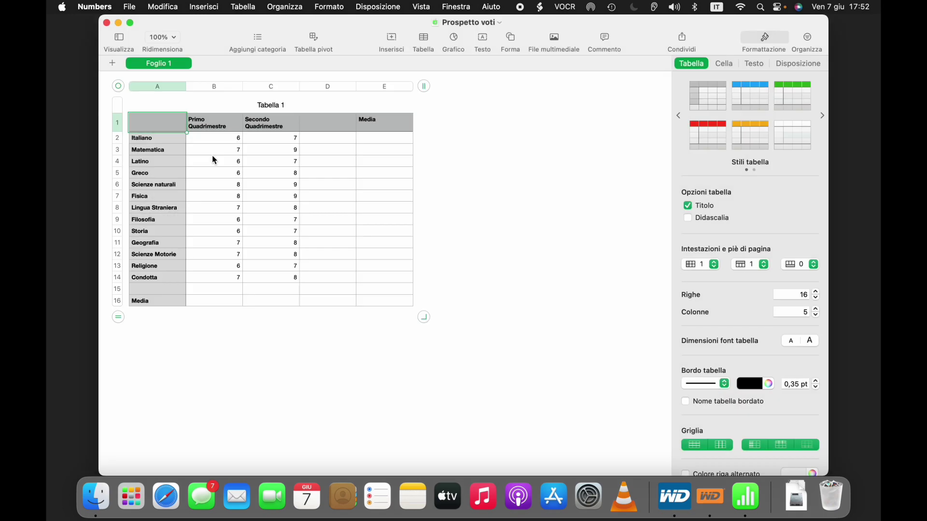